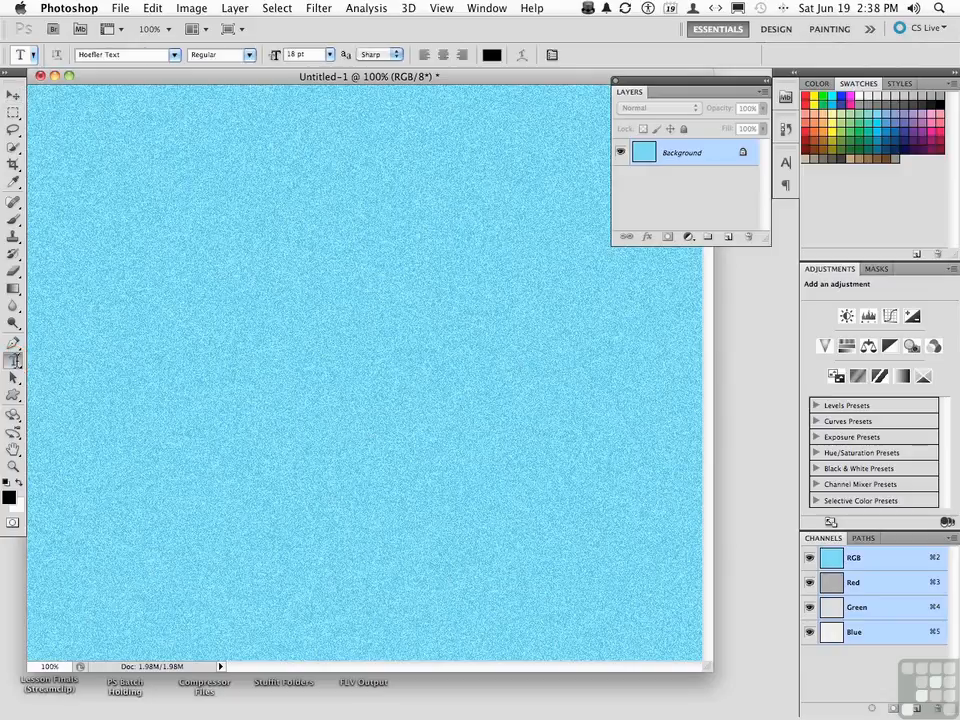
# Add a point-text layer reading FLAG in the upper part of the canvas.
pyautogui.click(219, 224)
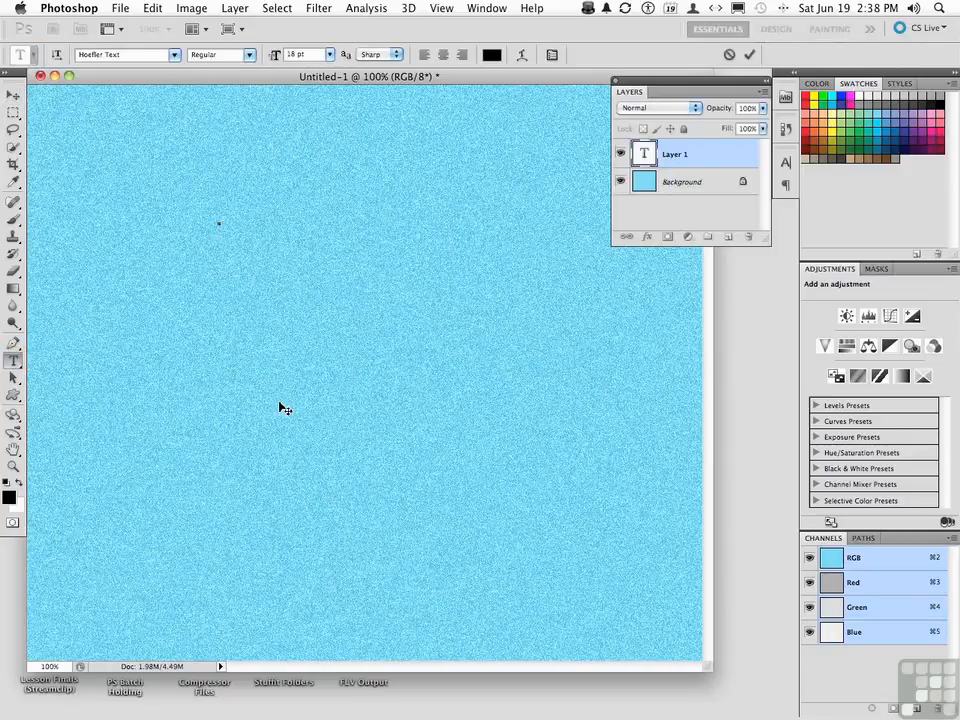
pyautogui.write('FLAG')
pyautogui.press('Return')
pyautogui.write('fhfhfh')
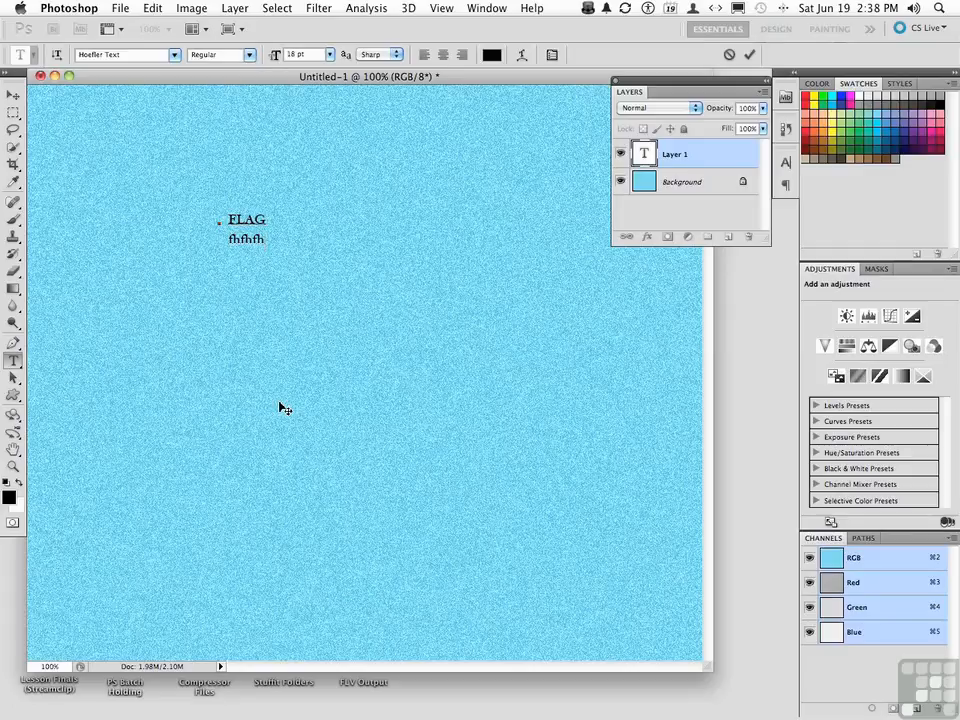
pyautogui.press('BackSpace')
pyautogui.press('BackSpace')
pyautogui.press('BackSpace')
pyautogui.press('BackSpace')
pyautogui.press('BackSpace')
pyautogui.press('BackSpace')
pyautogui.press('BackSpace')
# Commit the FLAG text and add a separate text layer reading FISH below it.
pyautogui.press('KP_Enter')
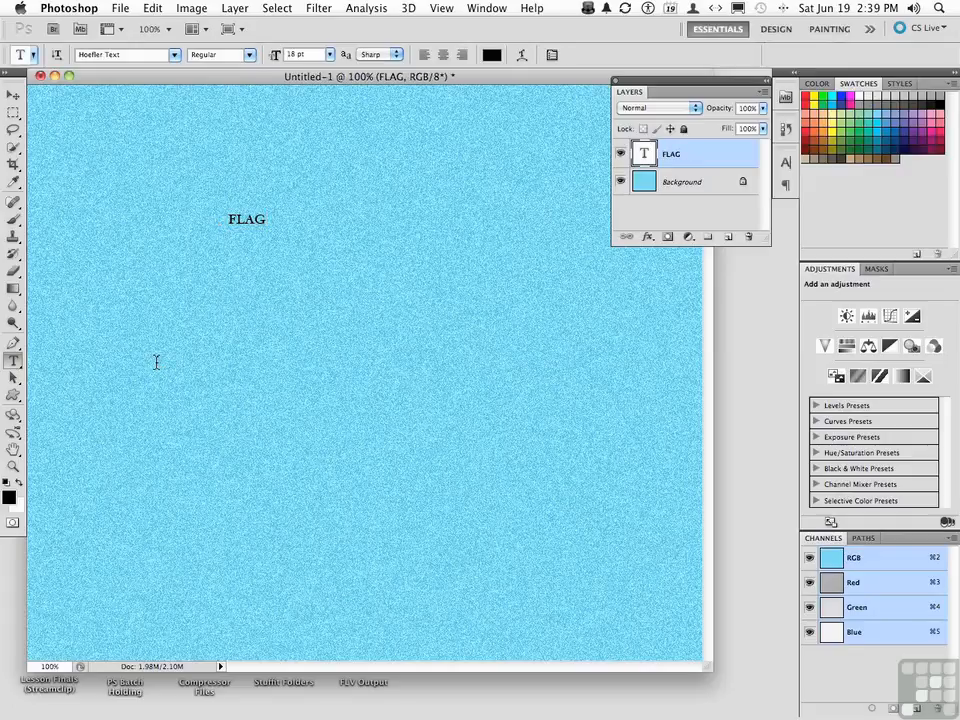
pyautogui.click(250, 311)
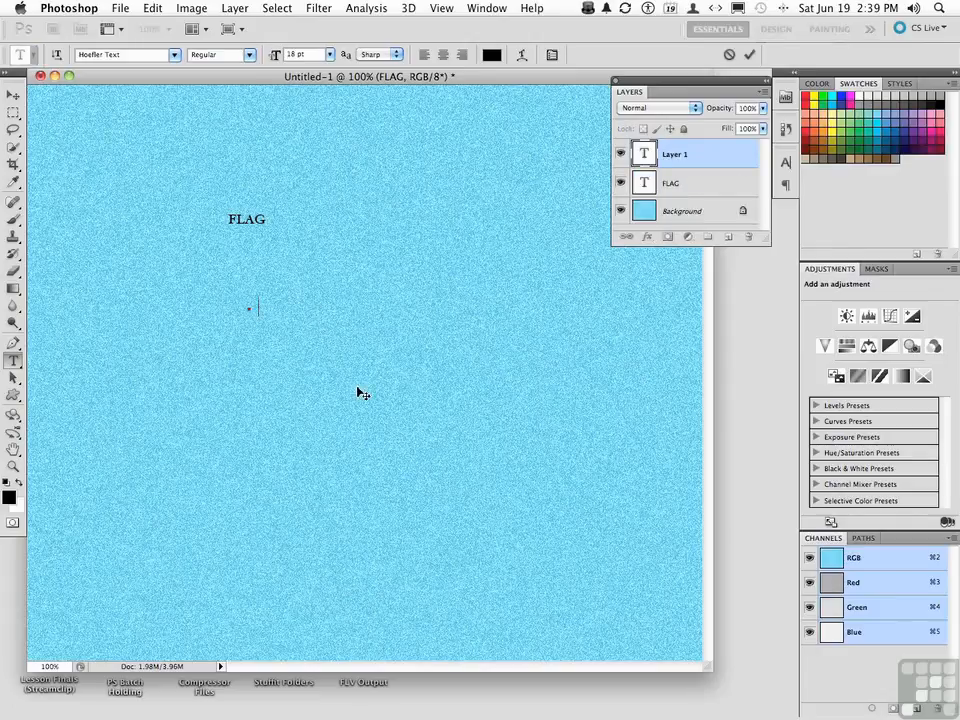
pyautogui.write('FISH')
pyautogui.click(360, 391)
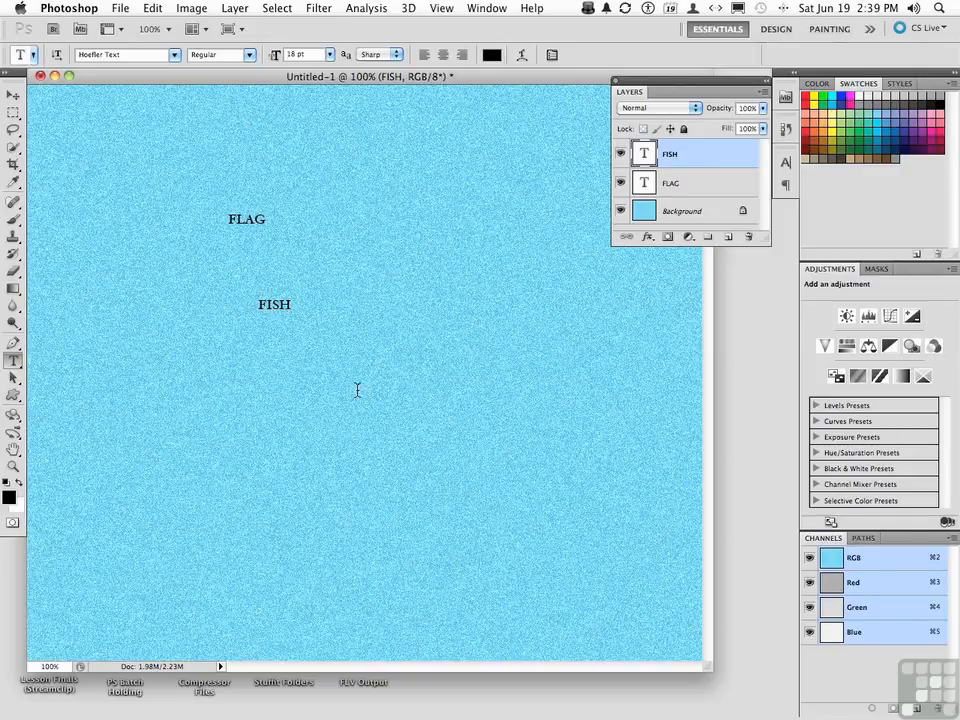
# Set the font size of the whole FLAG text to 72 pt.
pyautogui.click(246, 222)
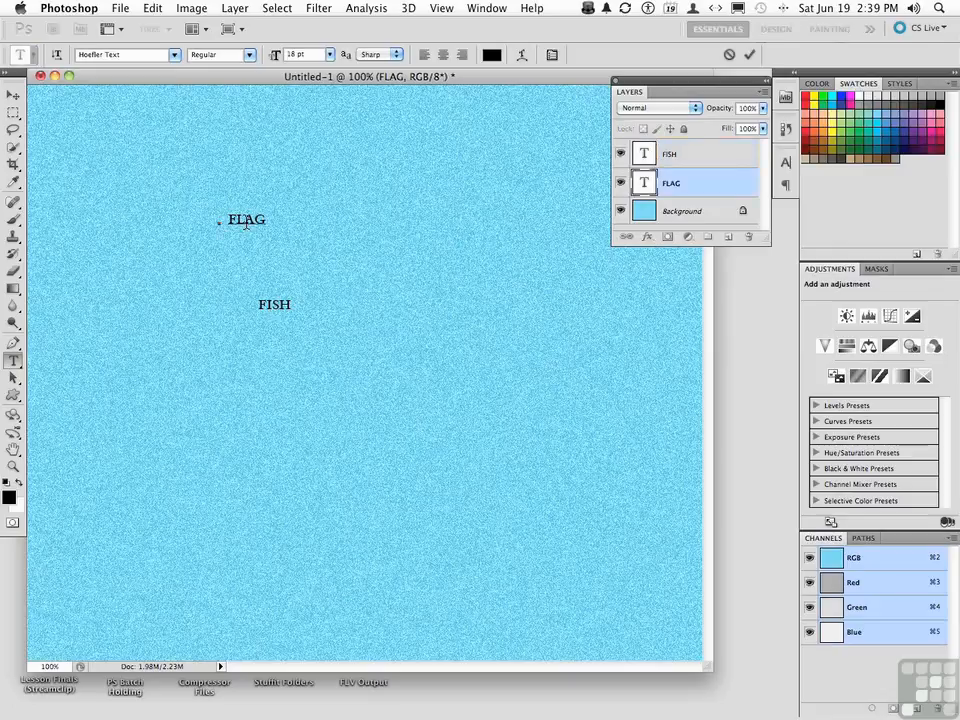
pyautogui.doubleClick(246, 222)
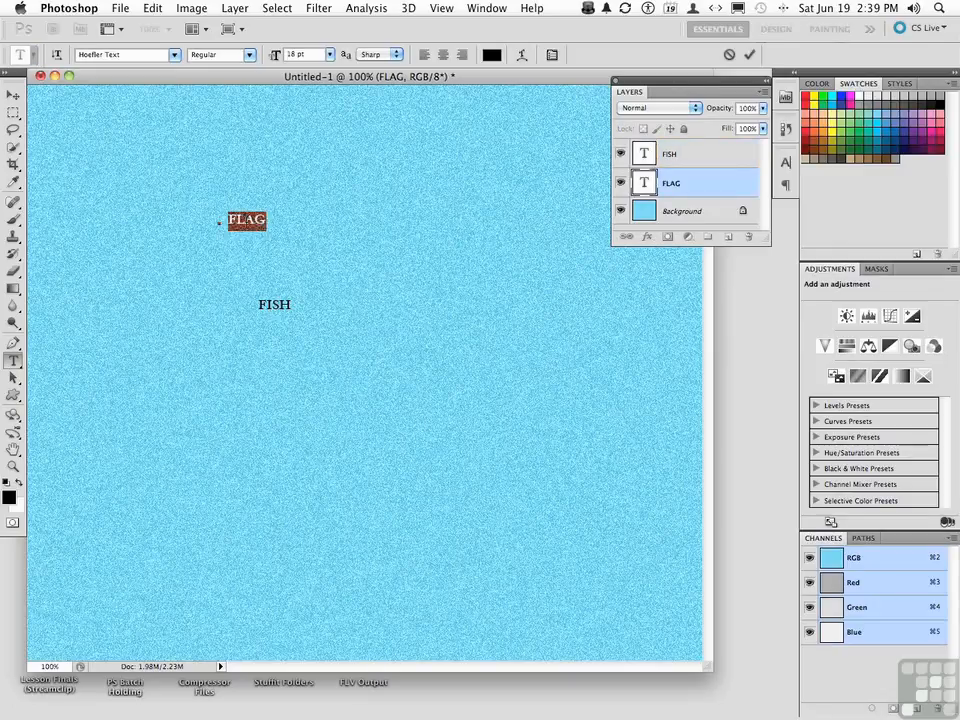
pyautogui.click(327, 54)
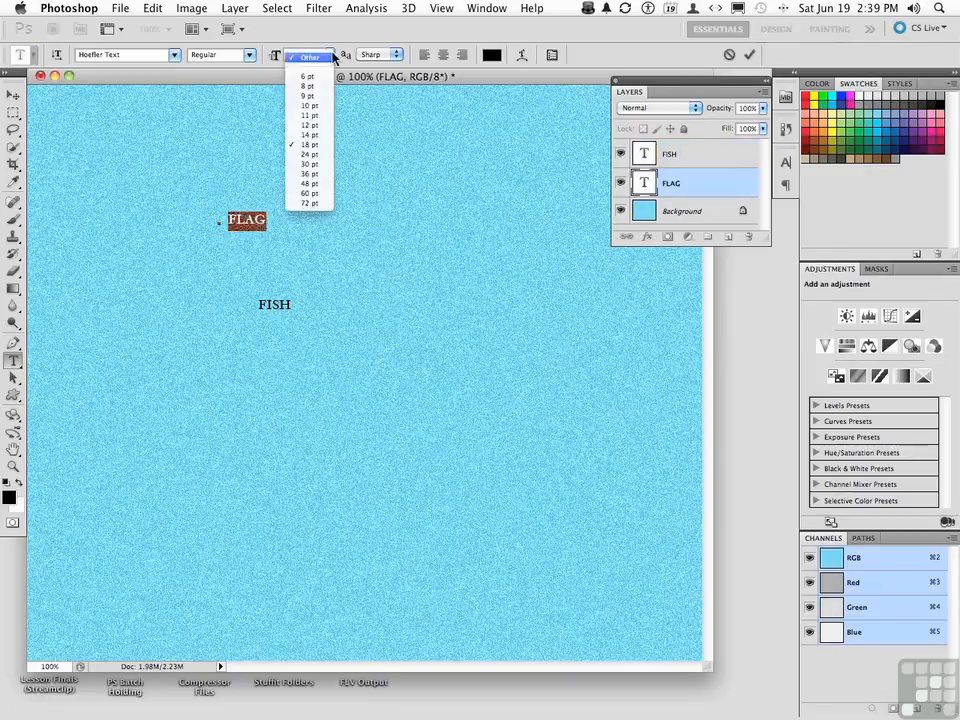
pyautogui.click(318, 204)
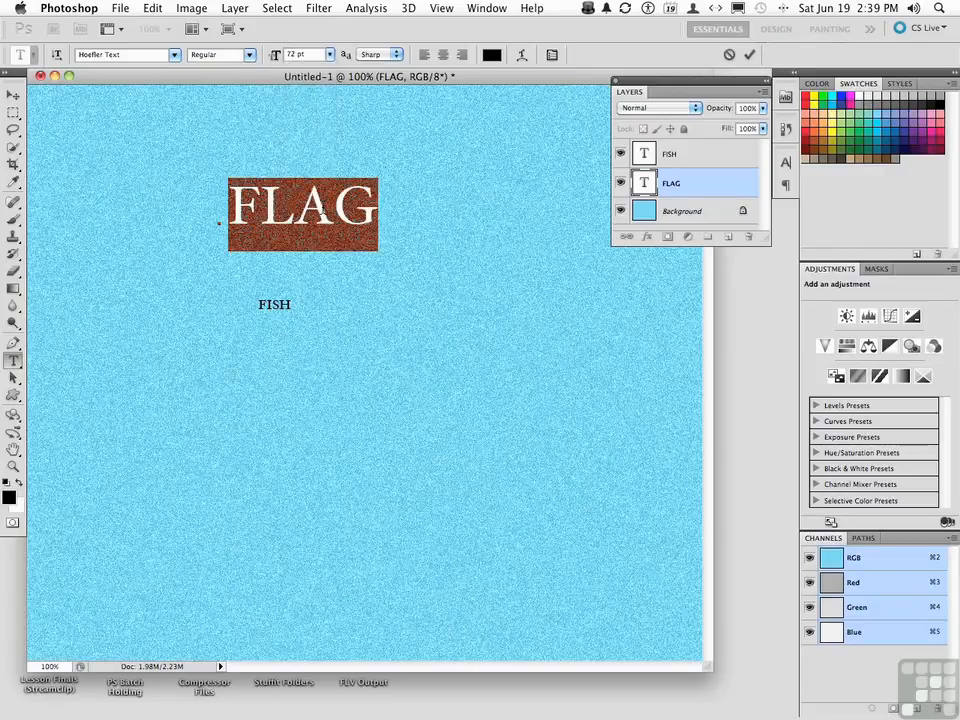
pyautogui.click(331, 281)
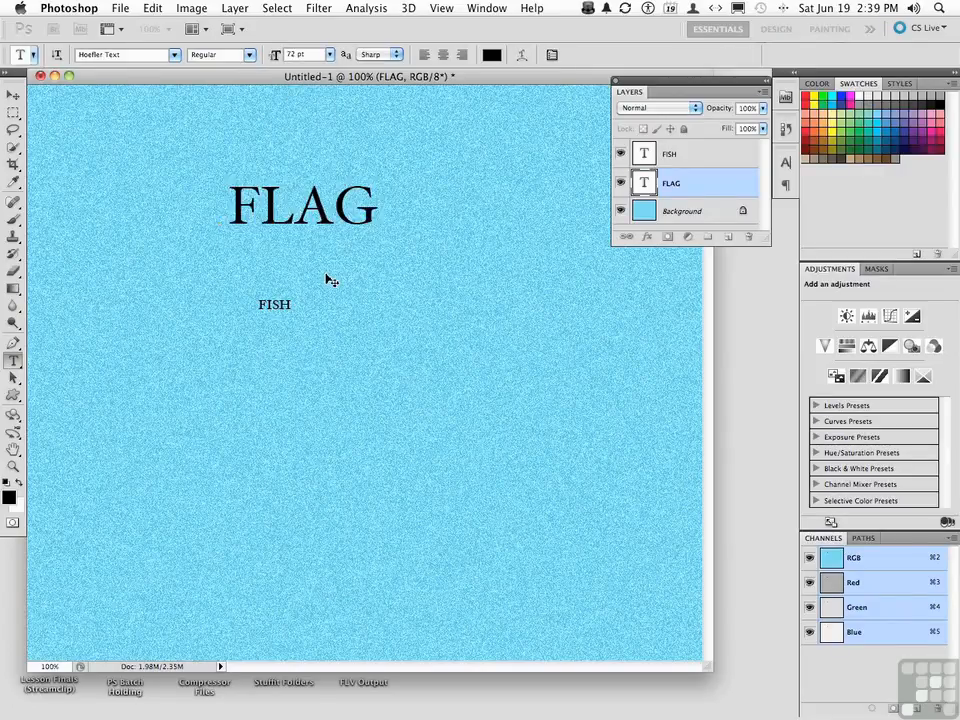
# Set the font size of the whole FISH text to 72 pt.
pyautogui.doubleClick(275, 304)
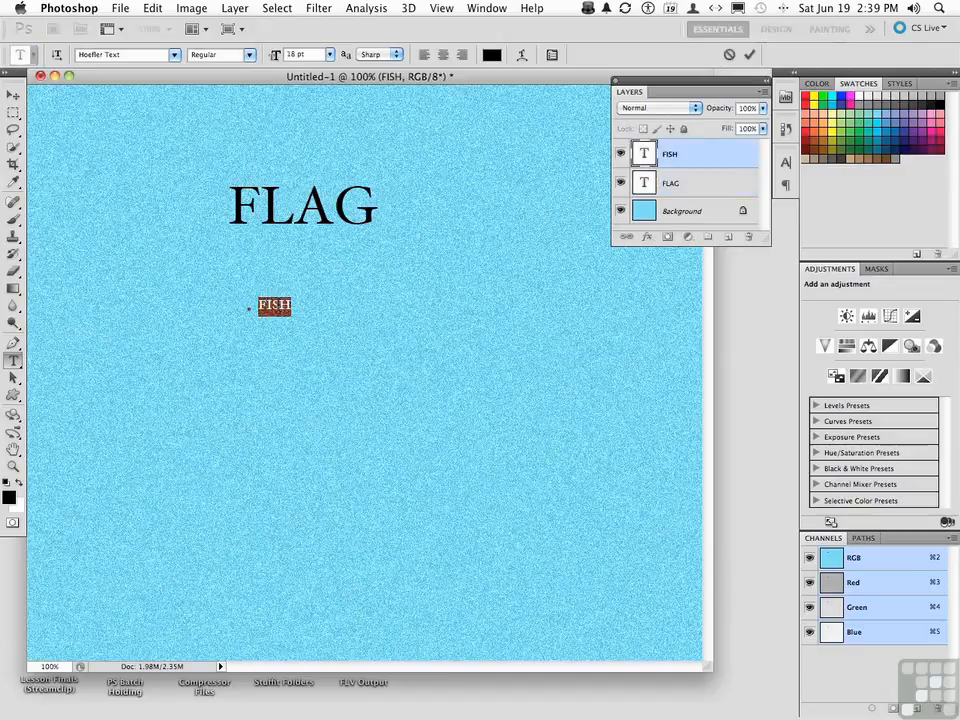
pyautogui.click(329, 55)
pyautogui.click(310, 201)
# Move the FLAG text slightly up and to the right, and move the FISH text well below it.
pyautogui.click(13, 94)
pyautogui.click(691, 185)
pyautogui.moveTo(407, 297); pyautogui.dragTo(438, 289)
pyautogui.click(712, 158)
pyautogui.moveTo(369, 306); pyautogui.dragTo(368, 412)
# Open Warp Text for the FLAG layer and apply the Flag style, keeping the dialog clear of the text.
pyautogui.click(680, 188)
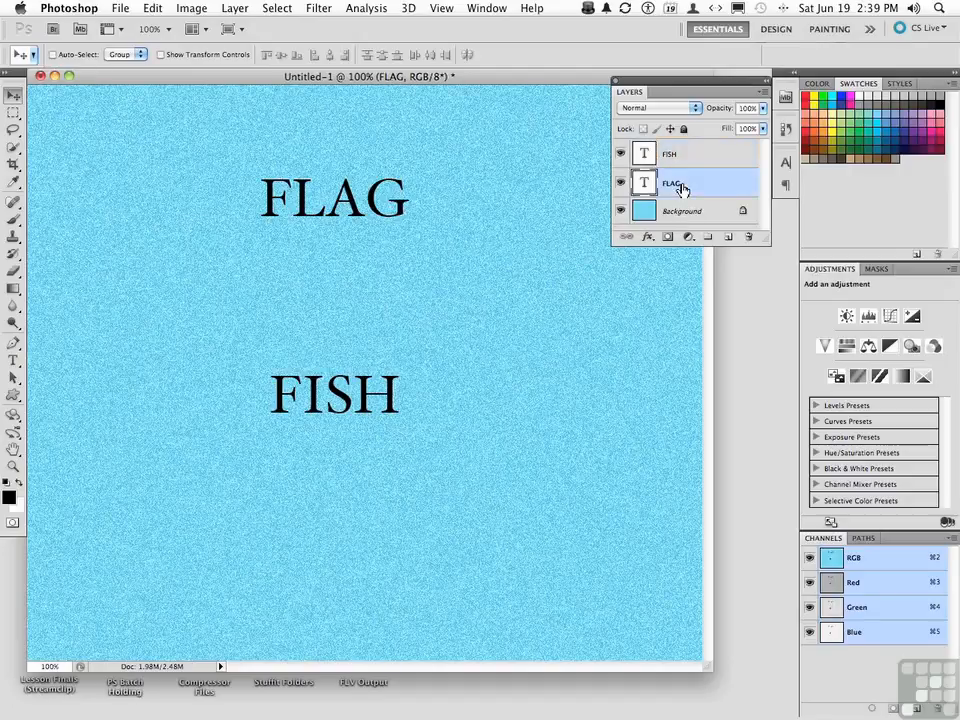
pyautogui.click(13, 360)
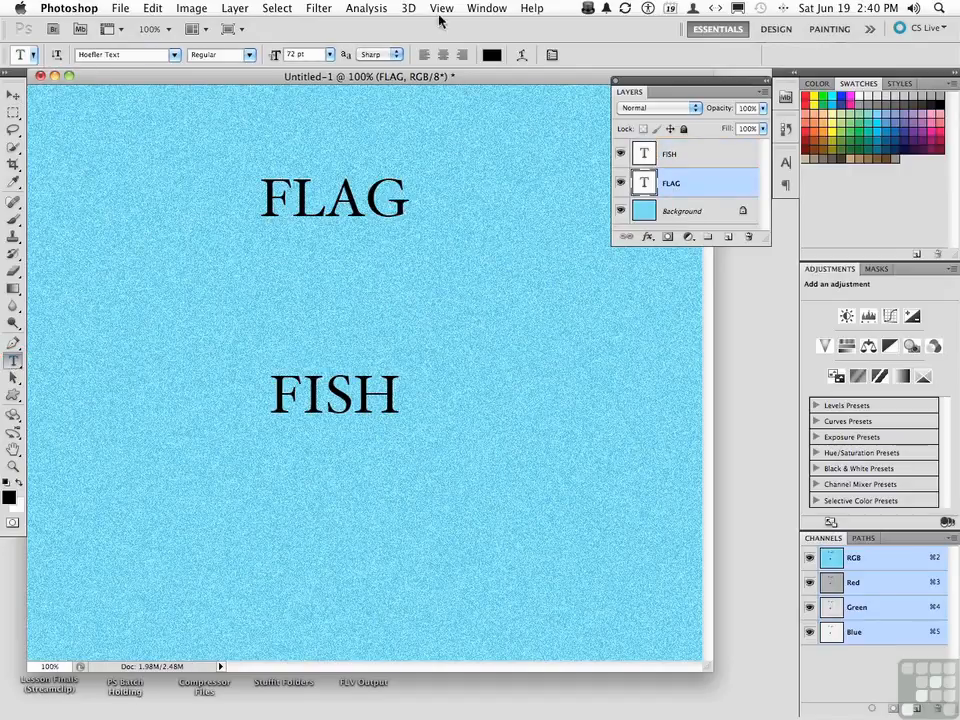
pyautogui.click(519, 55)
pyautogui.moveTo(484, 258); pyautogui.dragTo(485, 102)
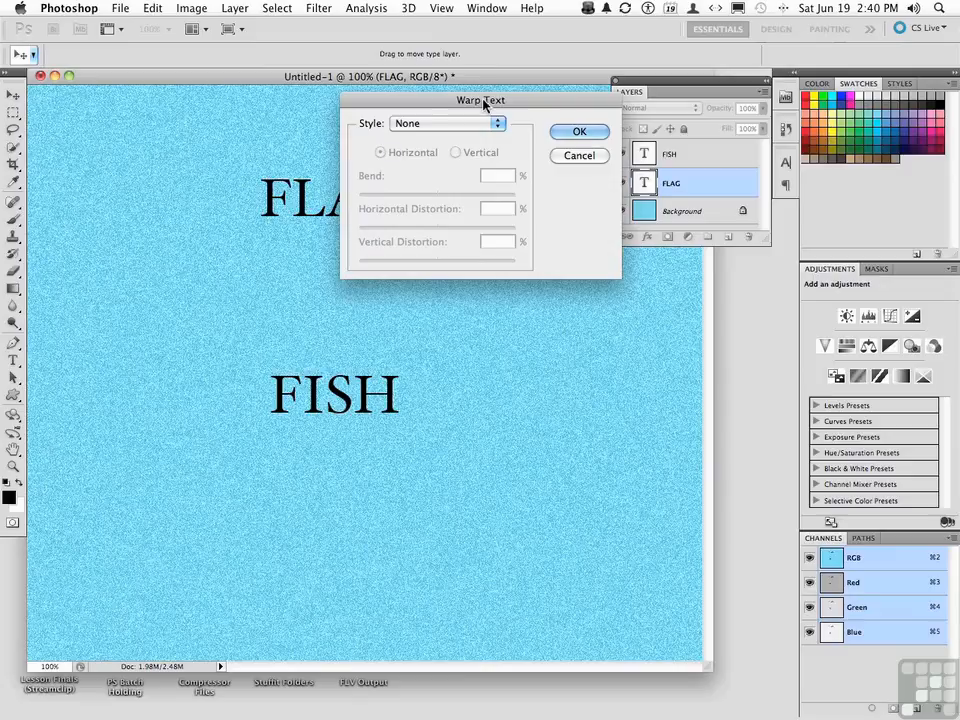
pyautogui.click(497, 123)
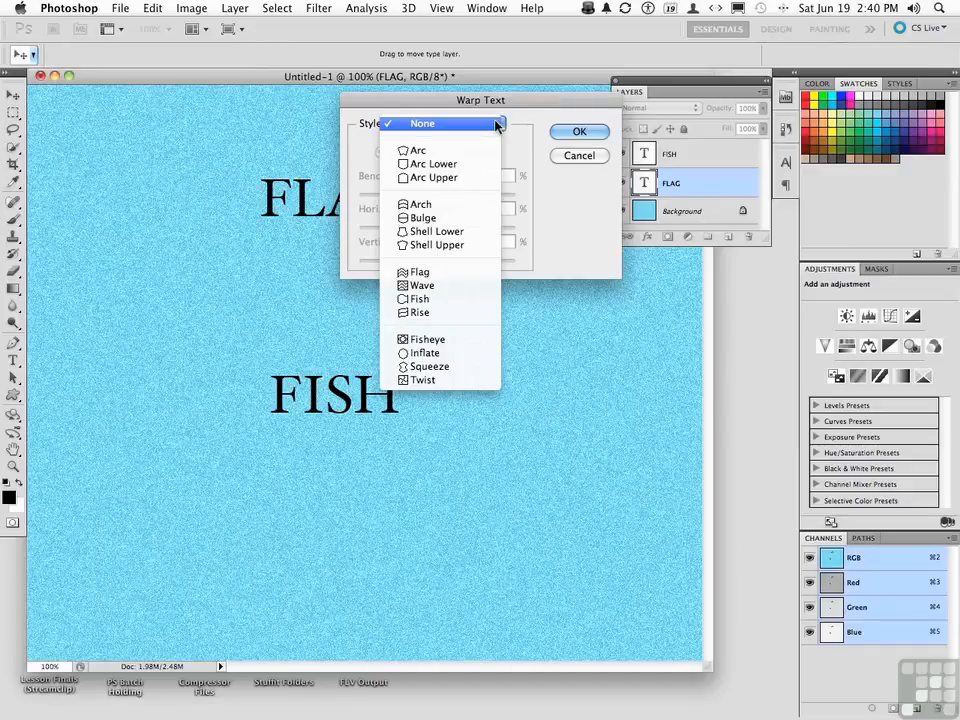
pyautogui.click(448, 272)
pyautogui.moveTo(432, 107); pyautogui.dragTo(558, 118)
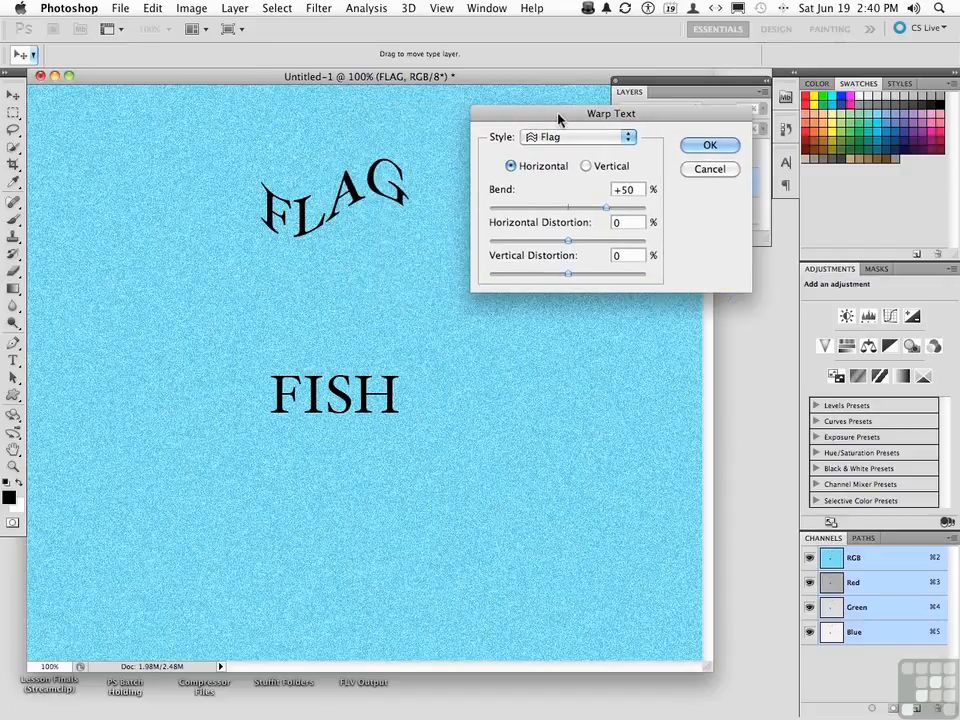
# Try the vertical orientation, return to horizontal, and apply bend +30, horizontal distortion -52 and vertical distortion -11 to the Flag warp.
pyautogui.click(586, 167)
pyautogui.click(531, 166)
pyautogui.moveTo(606, 208); pyautogui.dragTo(527, 244)
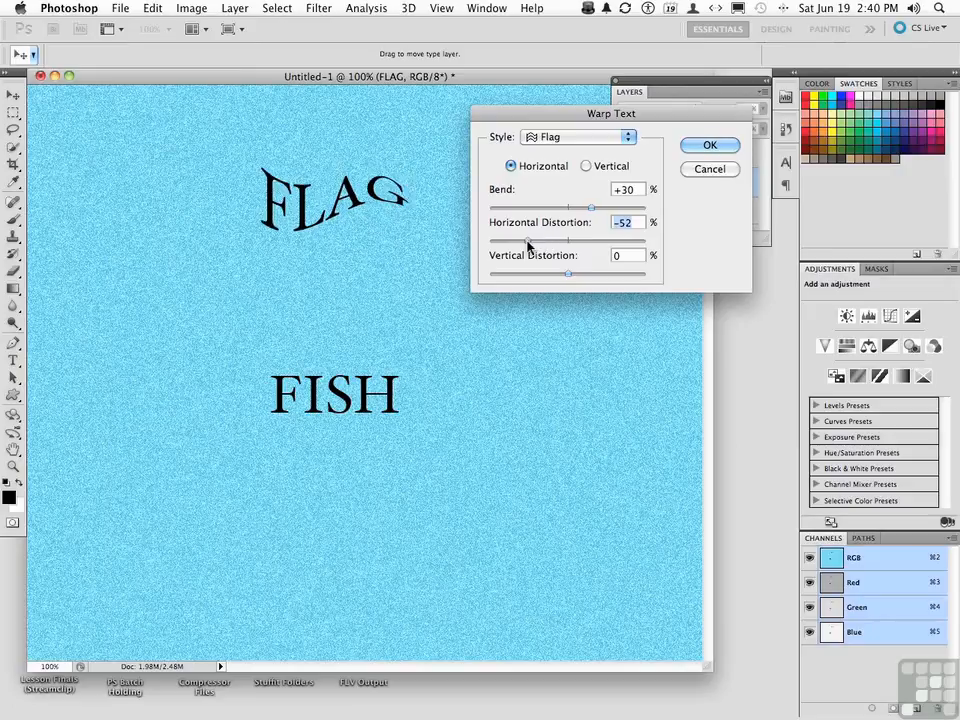
pyautogui.moveTo(567, 277); pyautogui.dragTo(559, 279)
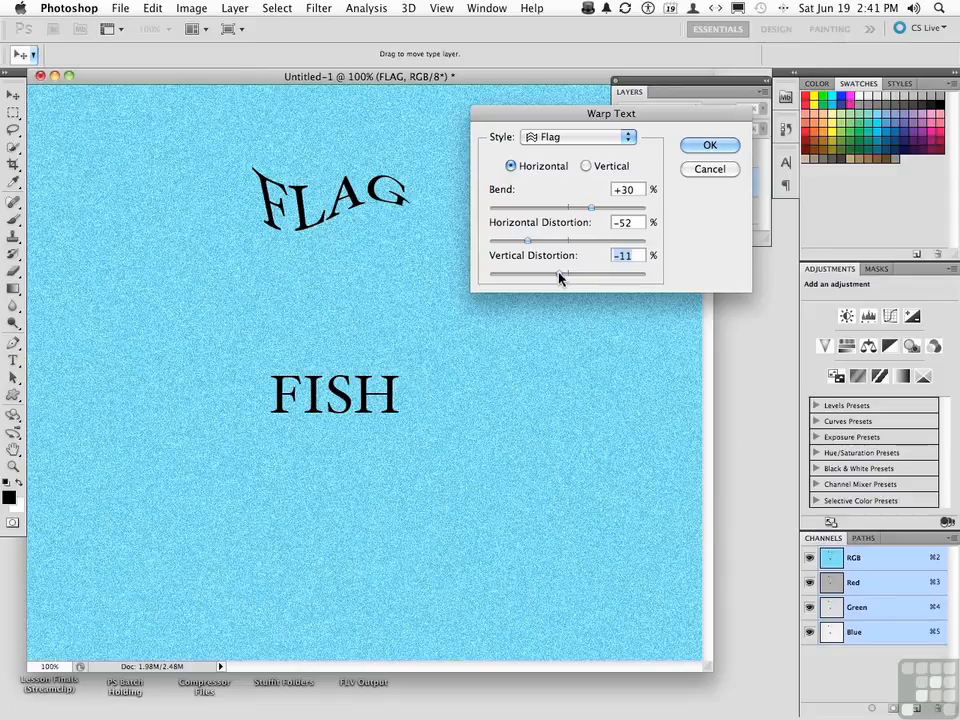
pyautogui.click(700, 146)
# Warp the FISH layer with the Fish style, bend -56, horizontal distortion +30 and vertical distortion +16.
pyautogui.click(682, 161)
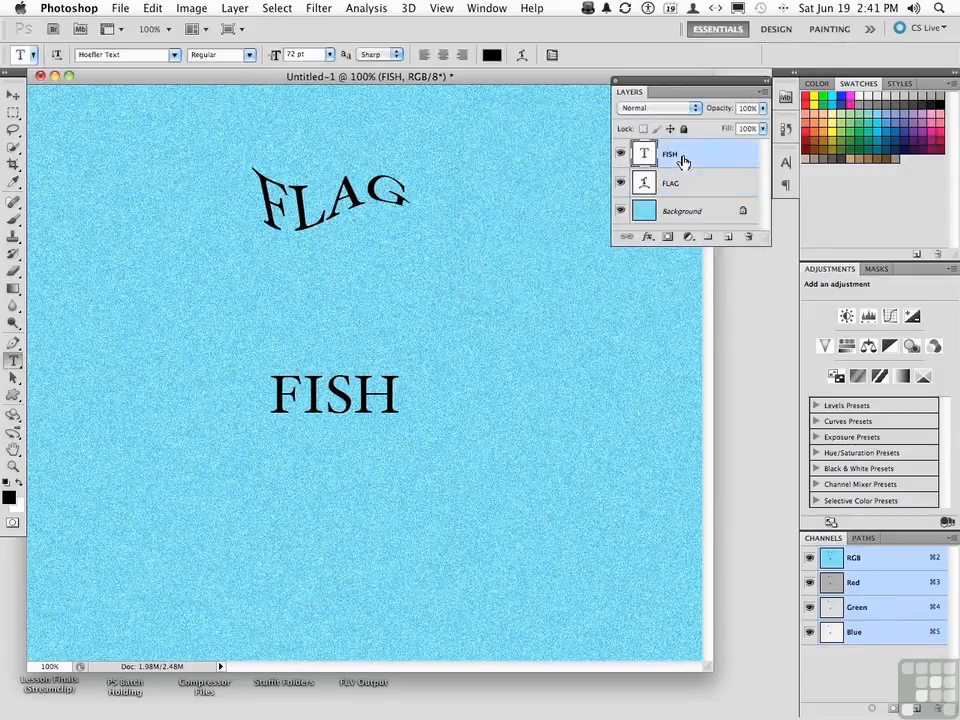
pyautogui.click(522, 56)
pyautogui.click(537, 142)
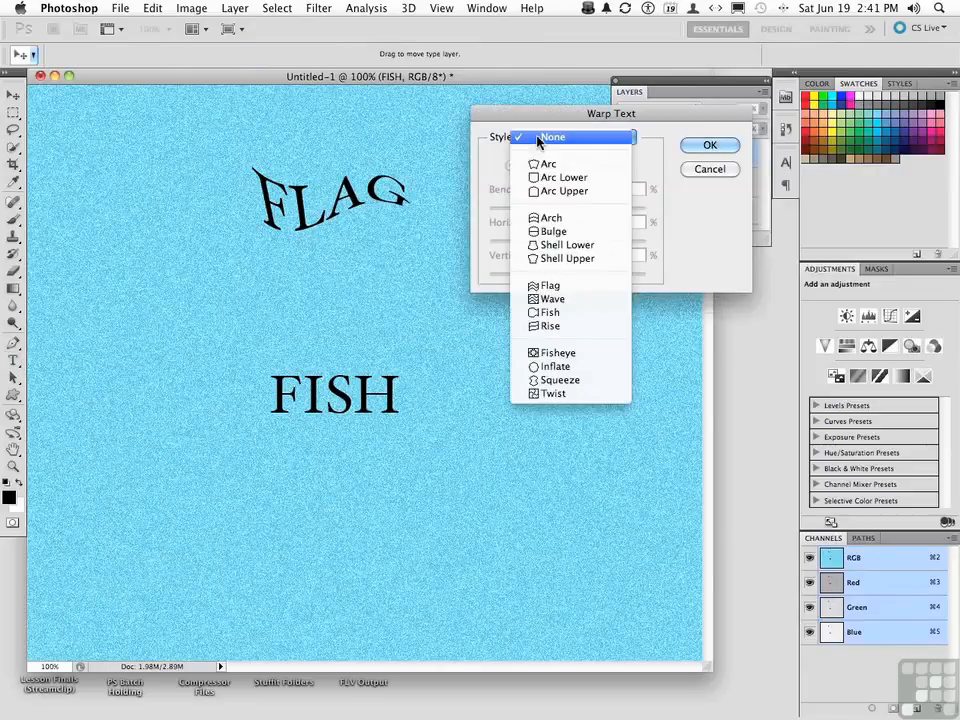
pyautogui.click(551, 313)
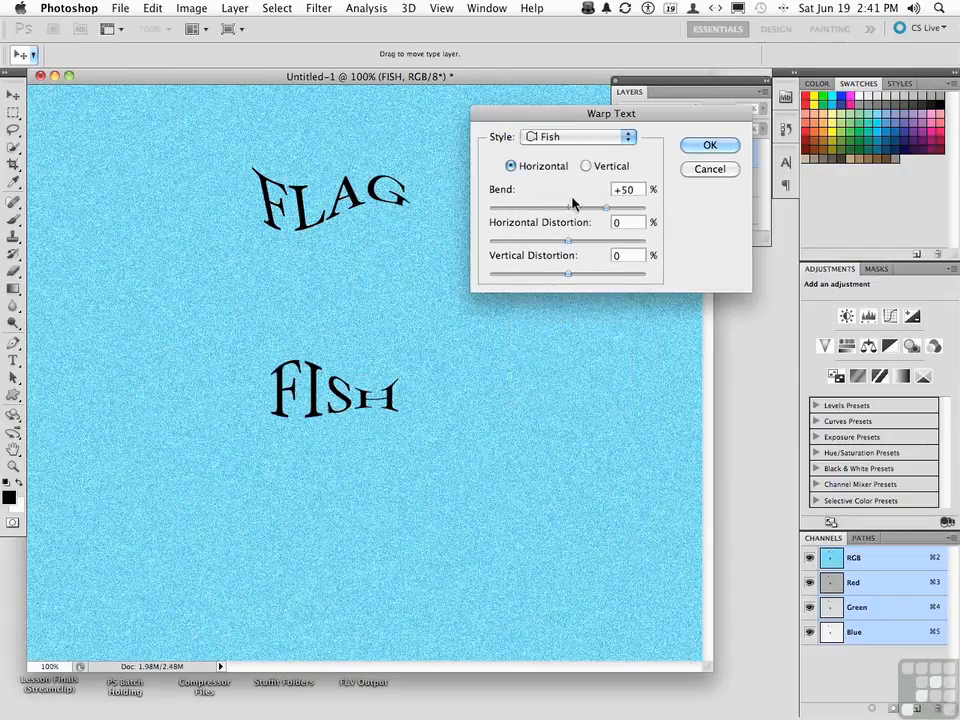
pyautogui.moveTo(606, 208); pyautogui.dragTo(580, 279)
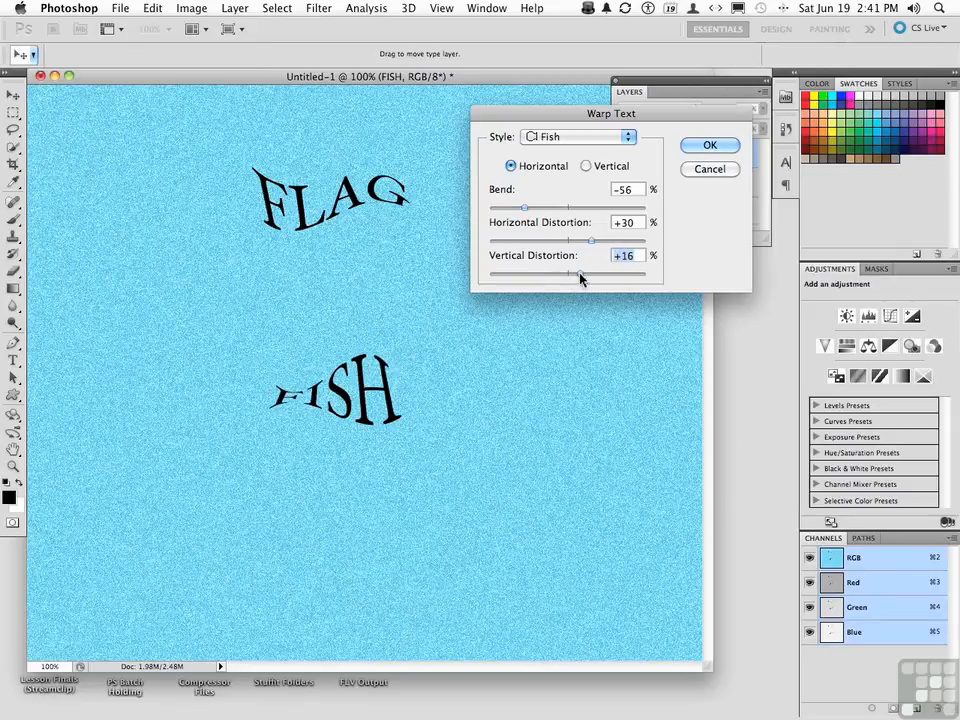
pyautogui.click(711, 149)
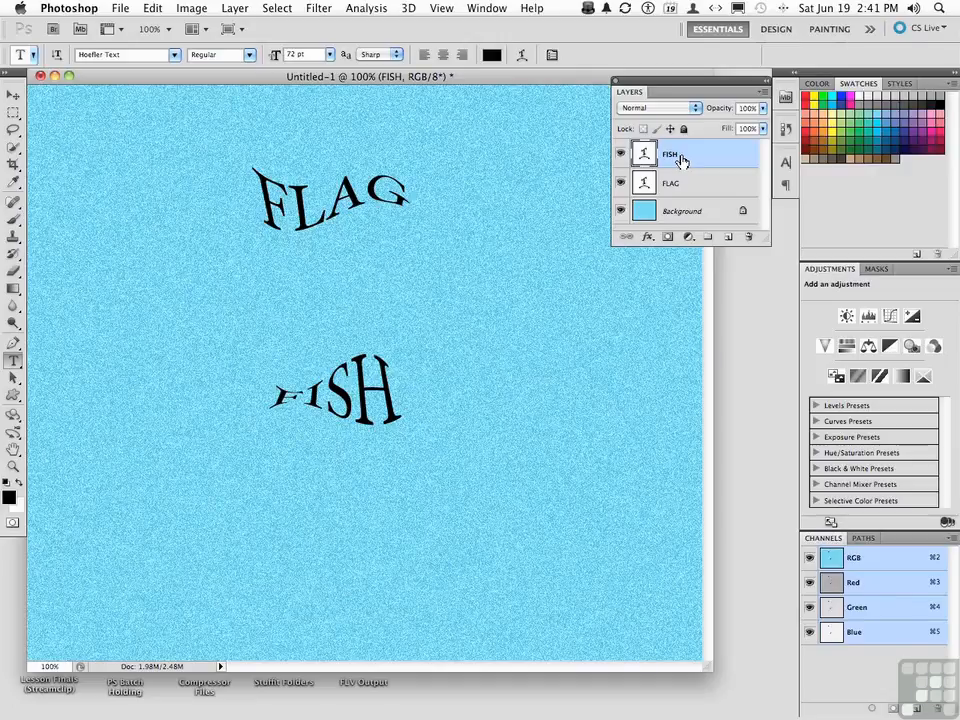
# Replace the warped text FISH with Halibut and the warped text FLAG with Pendant.
pyautogui.doubleClick(340, 405)
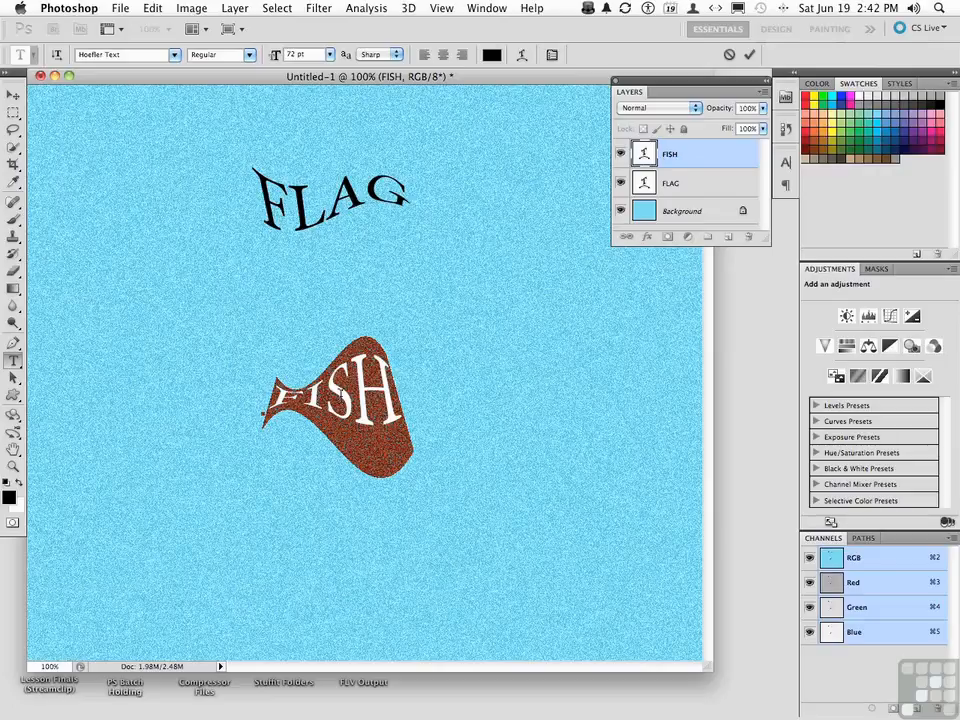
pyautogui.write('Halibut')
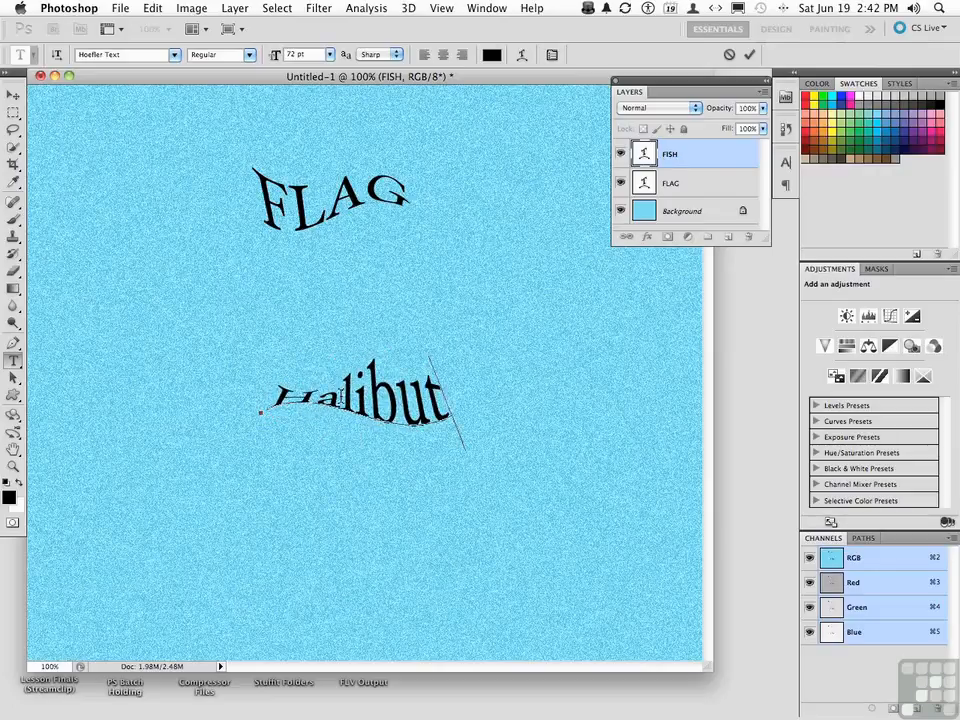
pyautogui.click(692, 185)
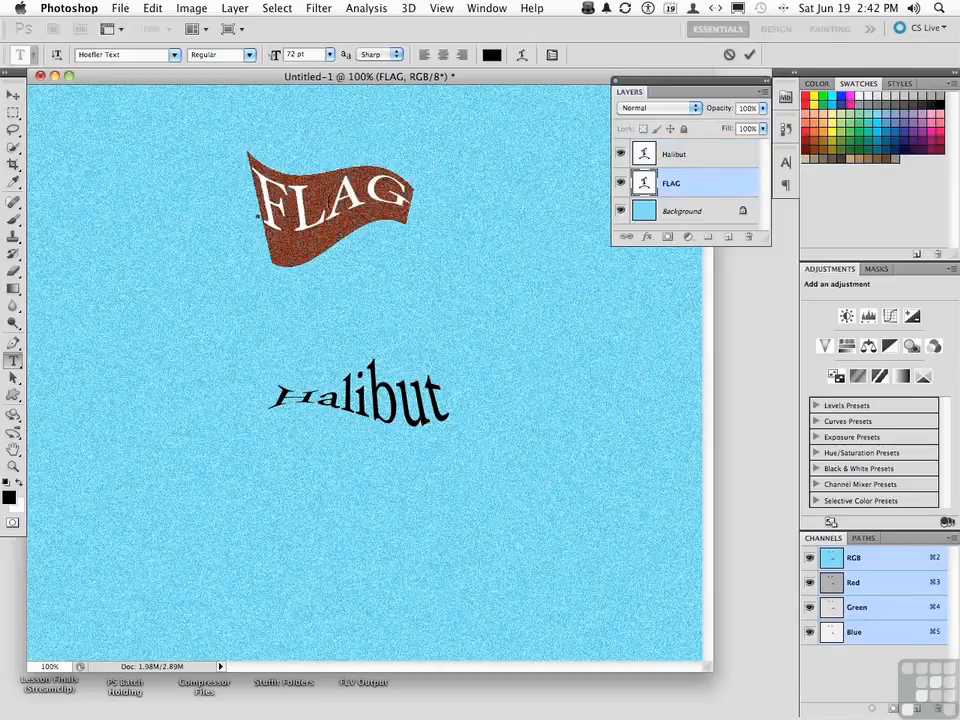
pyautogui.write('Pendant')
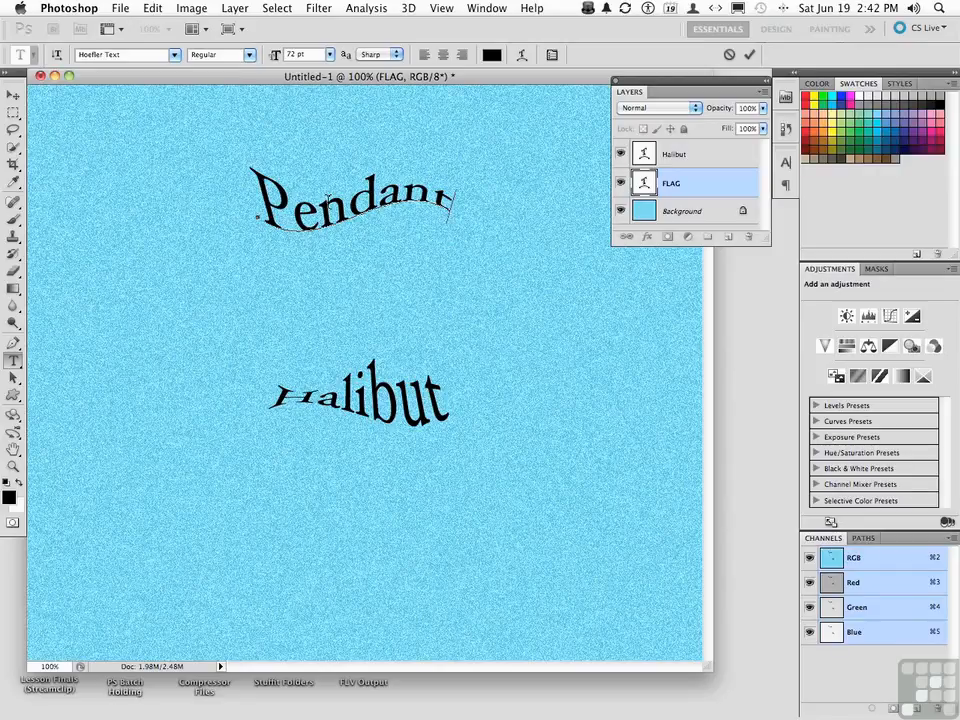
pyautogui.click(689, 188)
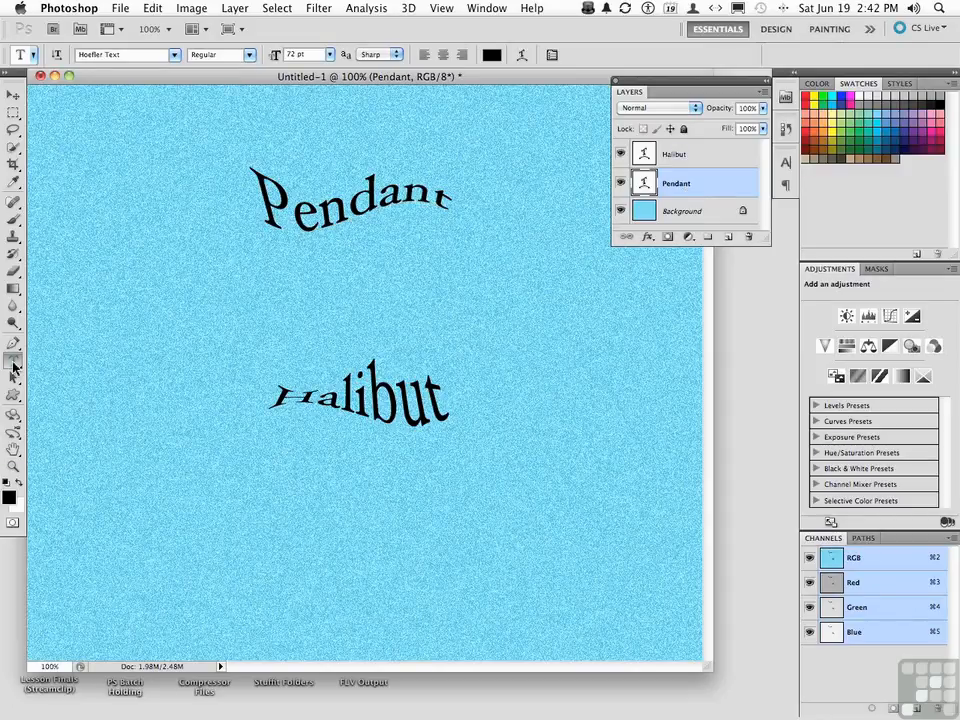
# Remove the warp from the Pendant layer by setting its warp style to None.
pyautogui.click(513, 54)
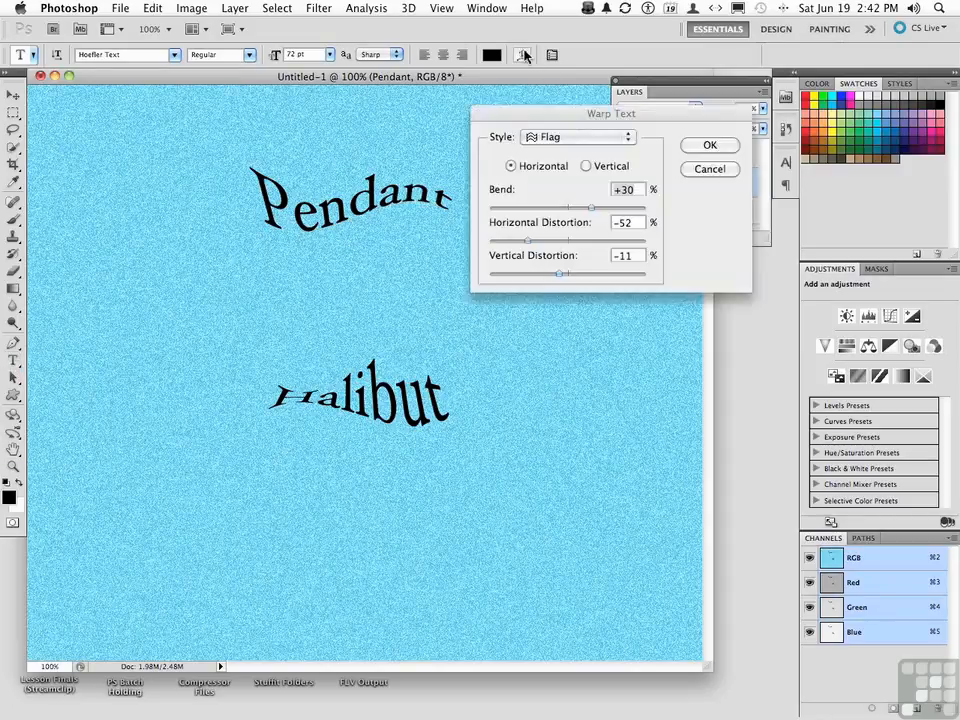
pyautogui.click(572, 139)
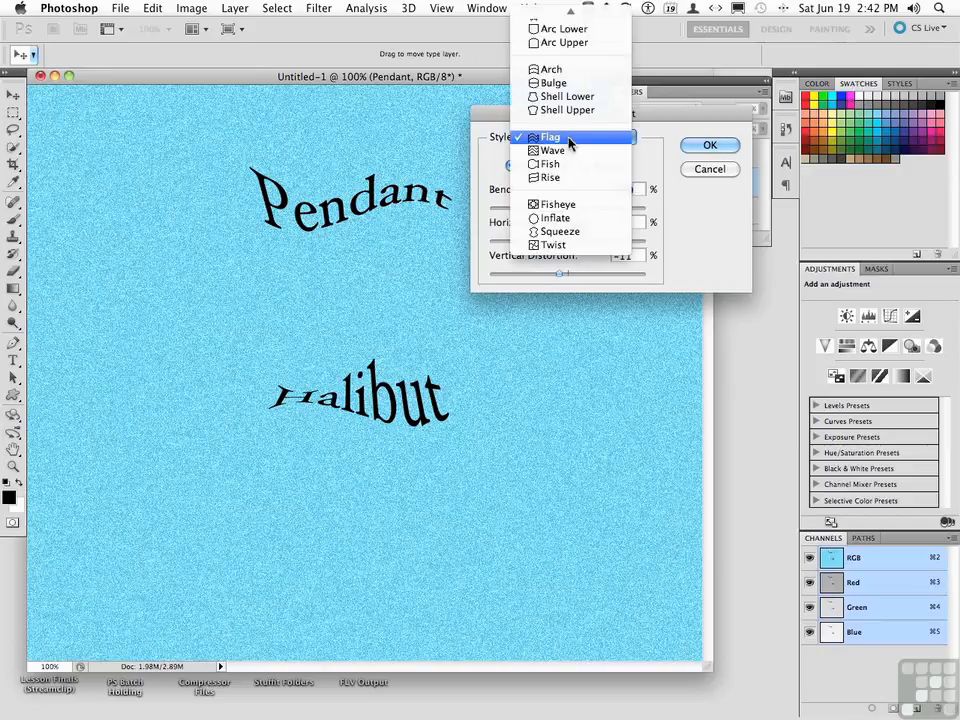
pyautogui.click(556, 15)
pyautogui.press('Return')
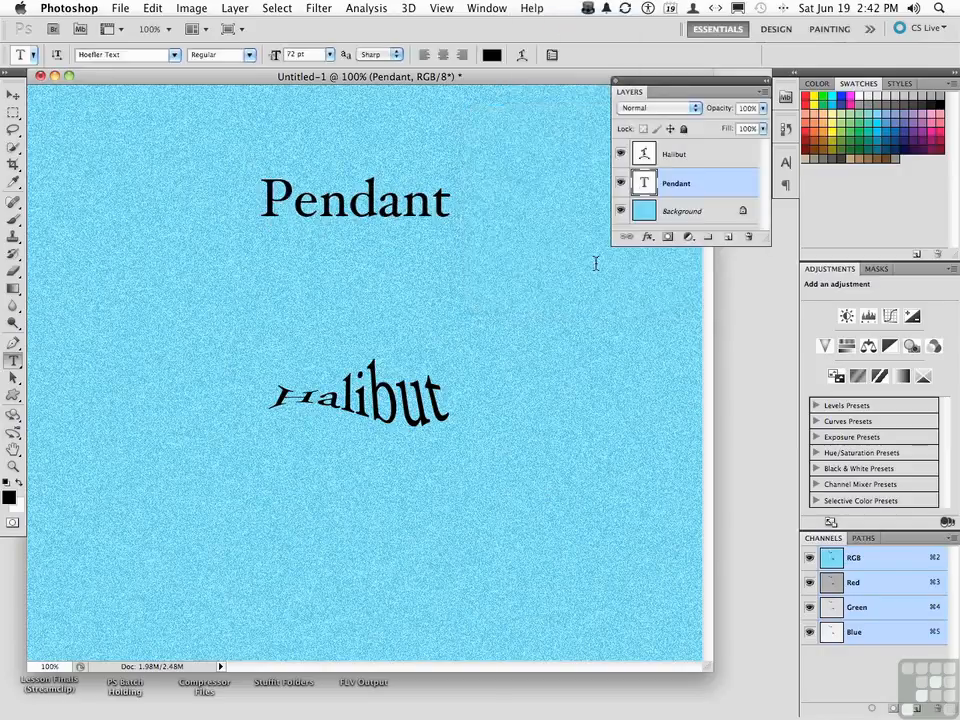